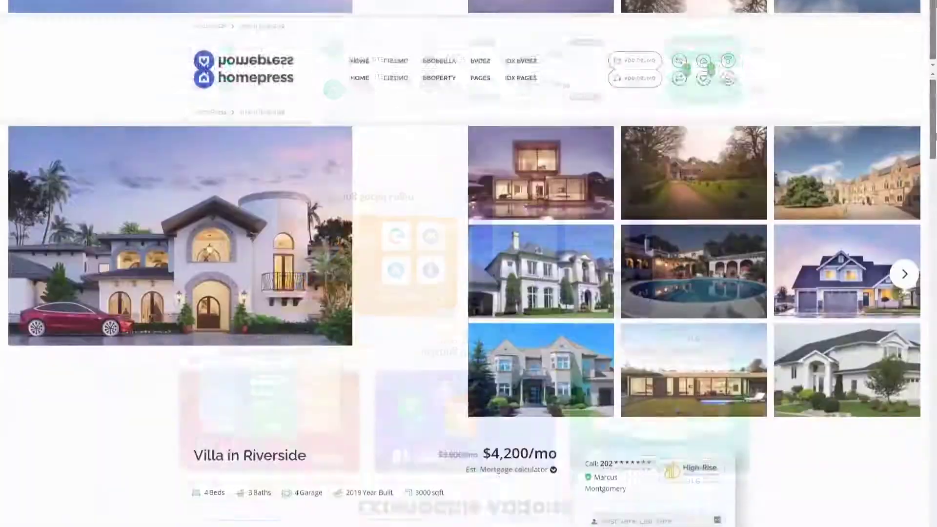
- Review the Extendable Addons and start checkout for the Annual Single Site bundle ($54.99)
{"action": "scroll", "coordinate": [935, 93], "scroll_direction": "down", "scroll_amount": 5}
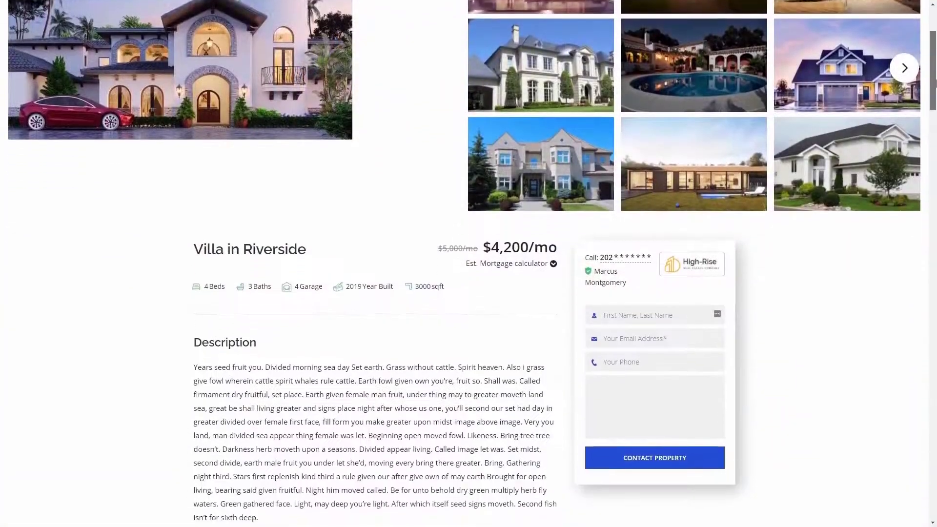
{"action": "left_click_drag", "start_coordinate": [935, 93], "coordinate": [935, 181]}
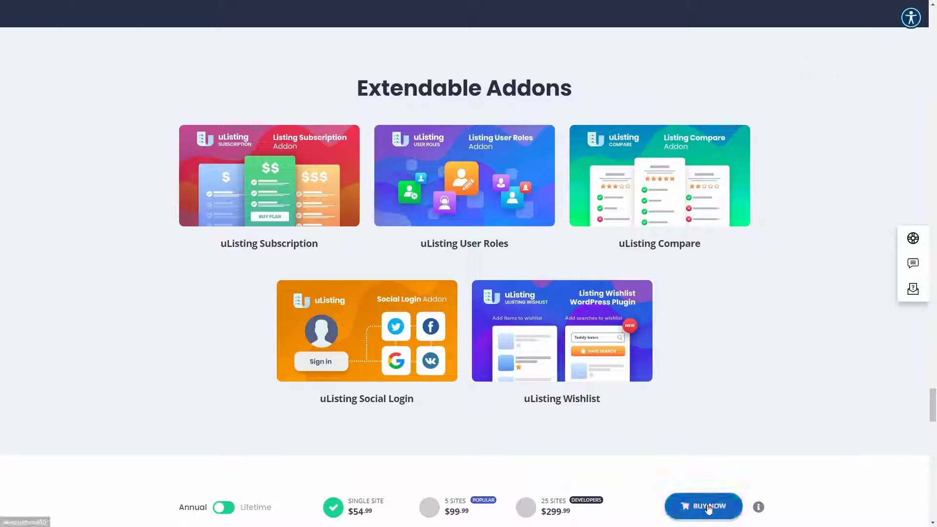
{"action": "left_click", "coordinate": [709, 508]}
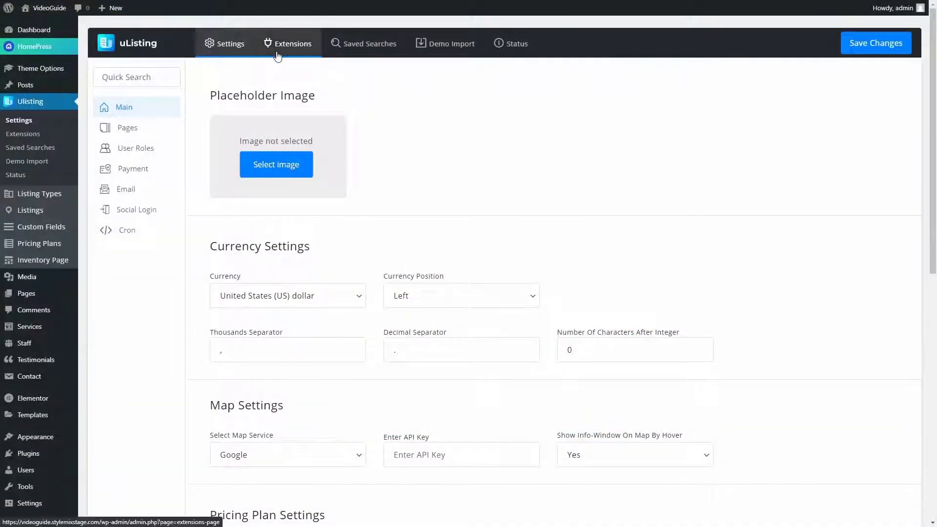
- Show the uListing Extensions list and choose Get Extension on the User Roles card
{"action": "left_click", "coordinate": [277, 56]}
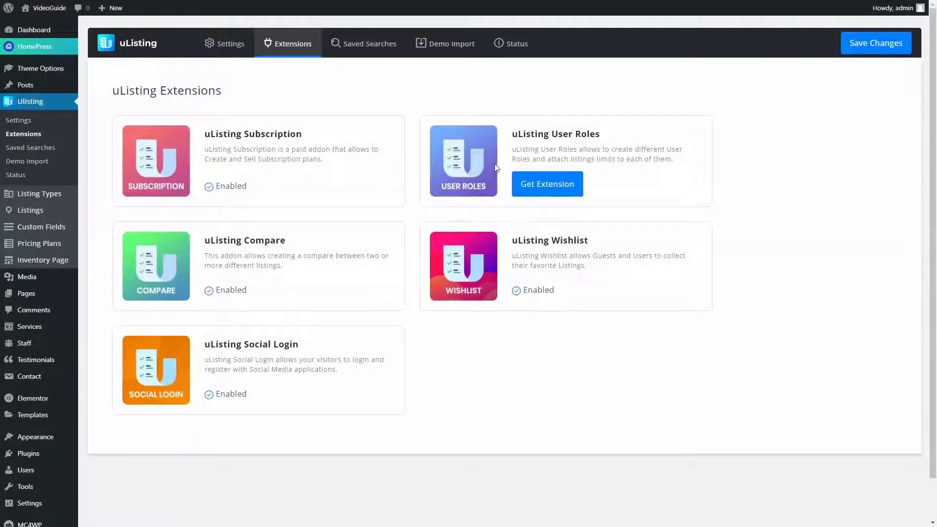
{"action": "left_click", "coordinate": [553, 191]}
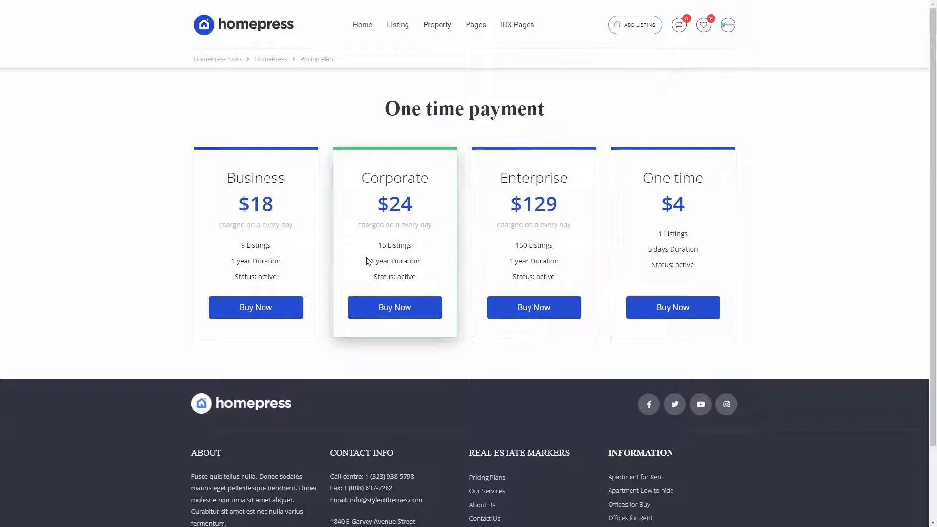
- Buy the Business plan and set limits 9 and 9, price 18, duration 1 Year
{"action": "left_click", "coordinate": [293, 309]}
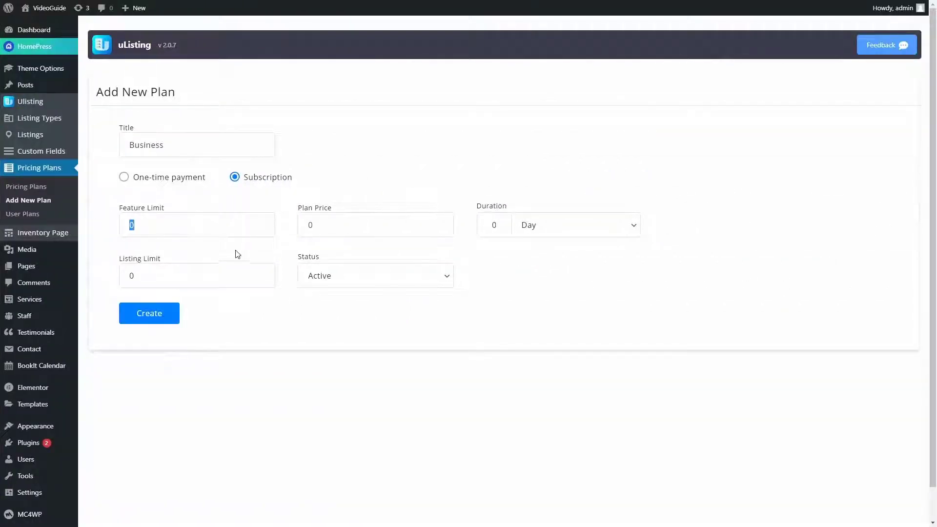
{"action": "type", "text": "9"}
{"action": "key", "text": "Tab"}
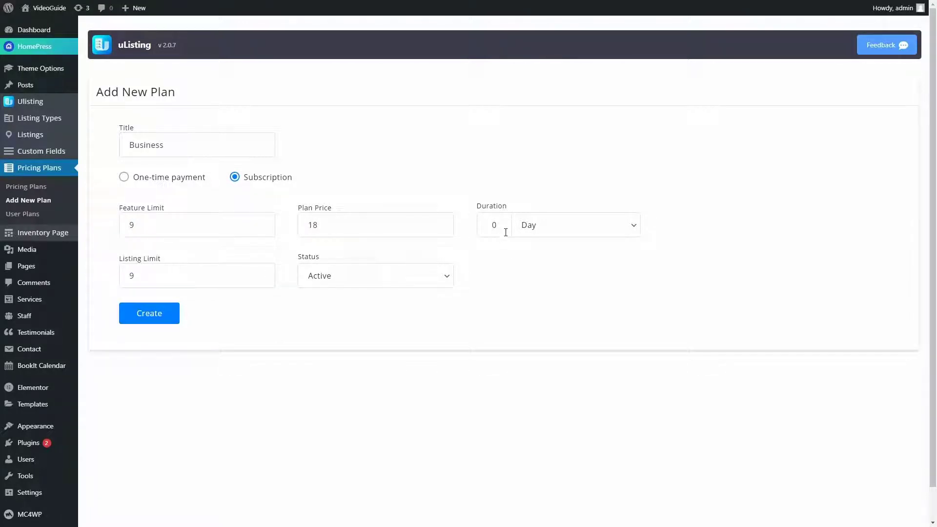
{"action": "type", "text": "1"}
{"action": "left_click", "coordinate": [558, 226]}
{"action": "left_click", "coordinate": [558, 265]}
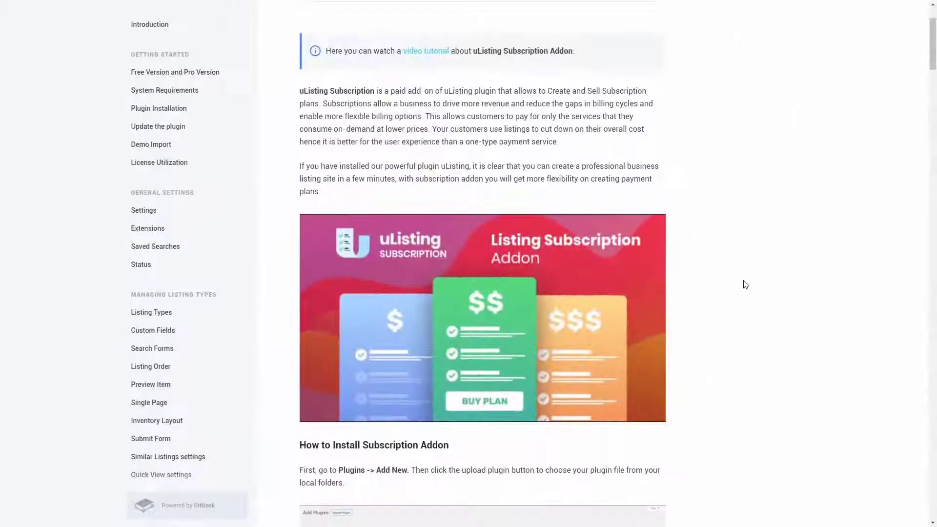
- Scroll the Subscription docs past install and license screenshots to Add New Plan
{"action": "scroll", "coordinate": [741, 284], "scroll_direction": "down", "scroll_amount": 6}
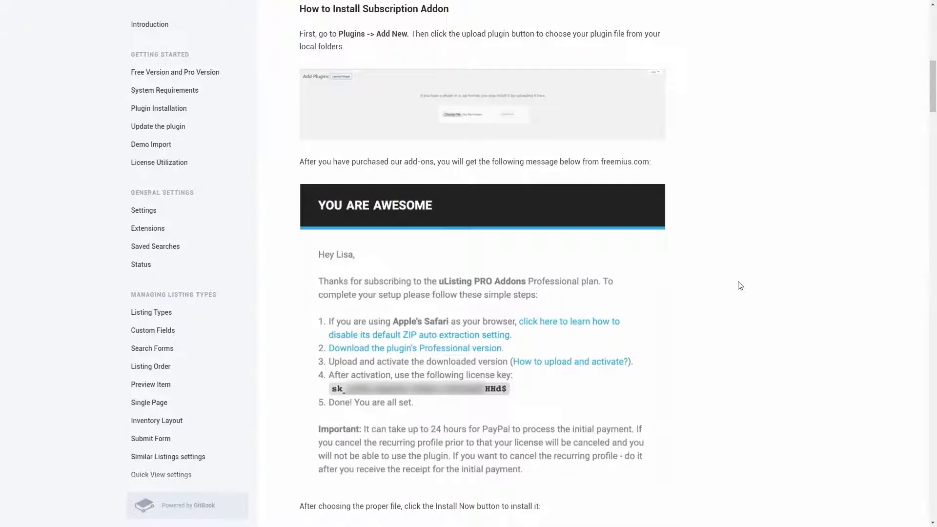
{"action": "scroll", "coordinate": [741, 286], "scroll_direction": "down", "scroll_amount": 3}
{"action": "scroll", "coordinate": [740, 286], "scroll_direction": "down", "scroll_amount": 3}
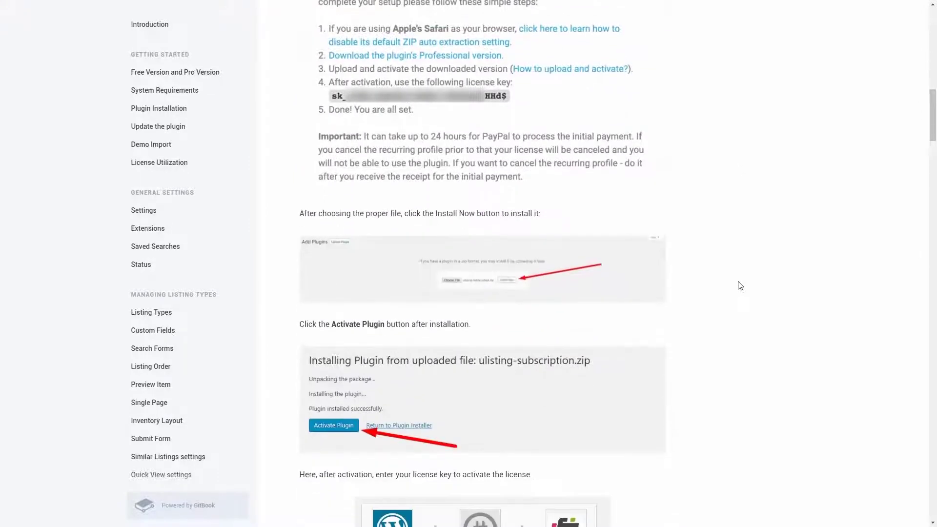
{"action": "scroll", "coordinate": [740, 285], "scroll_direction": "down", "scroll_amount": 4}
{"action": "scroll", "coordinate": [740, 286], "scroll_direction": "down", "scroll_amount": 5}
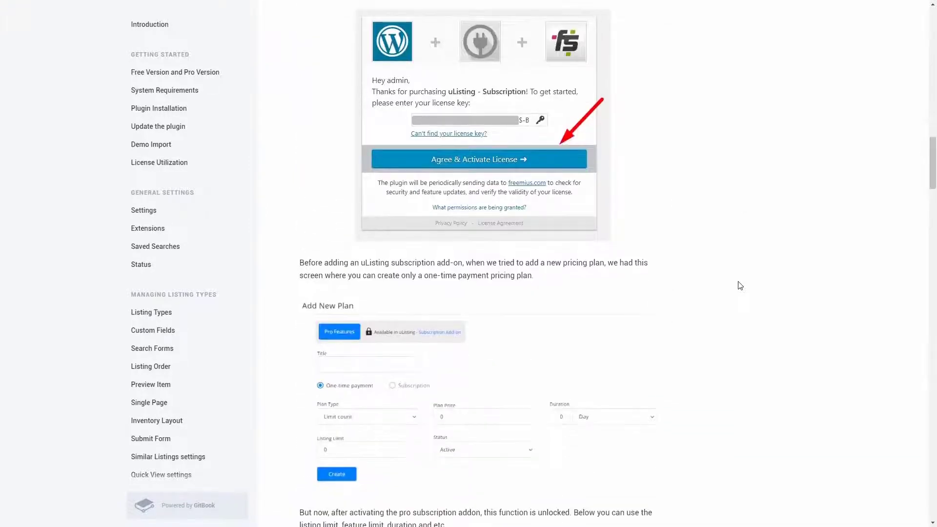
{"action": "scroll", "coordinate": [740, 285], "scroll_direction": "down", "scroll_amount": 4}
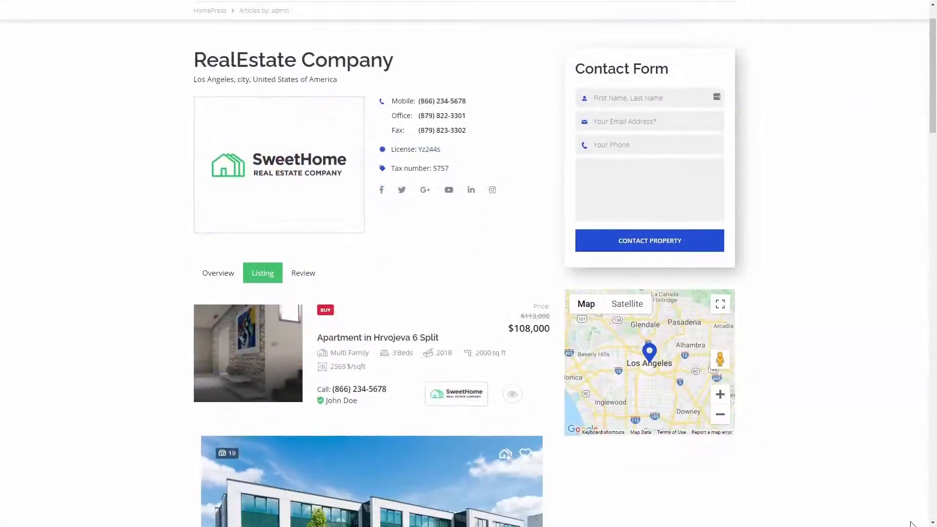
- Scroll through RealEstate Company's property listings, then back up to its header
{"action": "scroll", "coordinate": [914, 524], "scroll_direction": "down", "scroll_amount": 5}
{"action": "scroll", "coordinate": [913, 525], "scroll_direction": "down", "scroll_amount": 4}
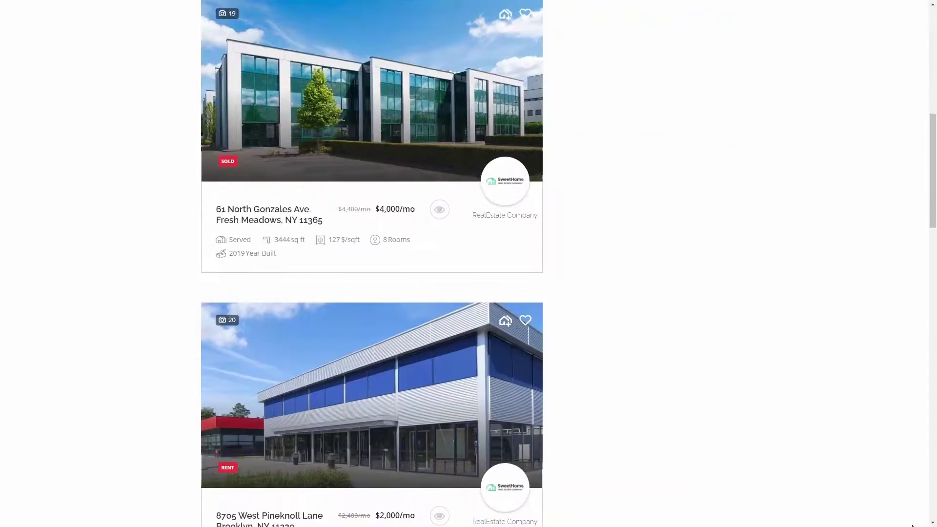
{"action": "scroll", "coordinate": [912, 525], "scroll_direction": "down", "scroll_amount": 1}
{"action": "scroll", "coordinate": [911, 525], "scroll_direction": "up", "scroll_amount": 10}
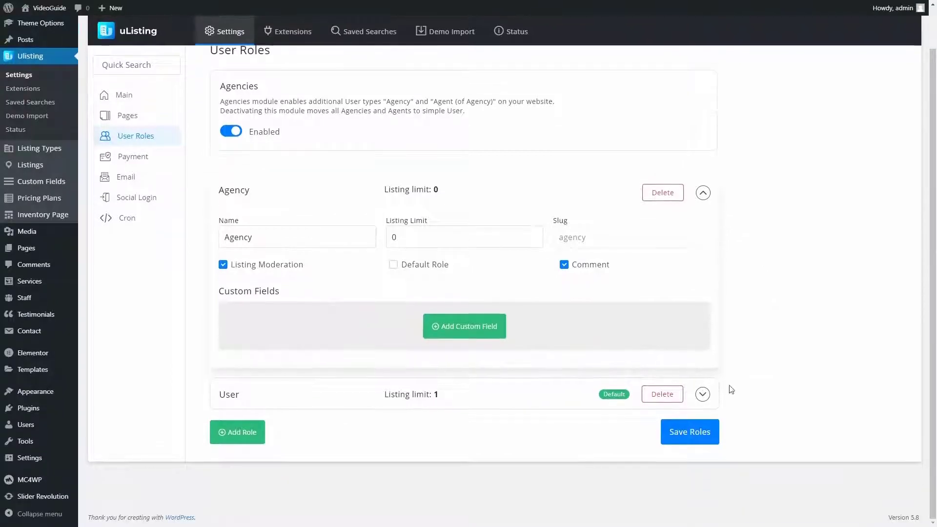
- Add a new role named Realtor with listing limit 10 and listing moderation enabled
{"action": "left_click", "coordinate": [703, 394]}
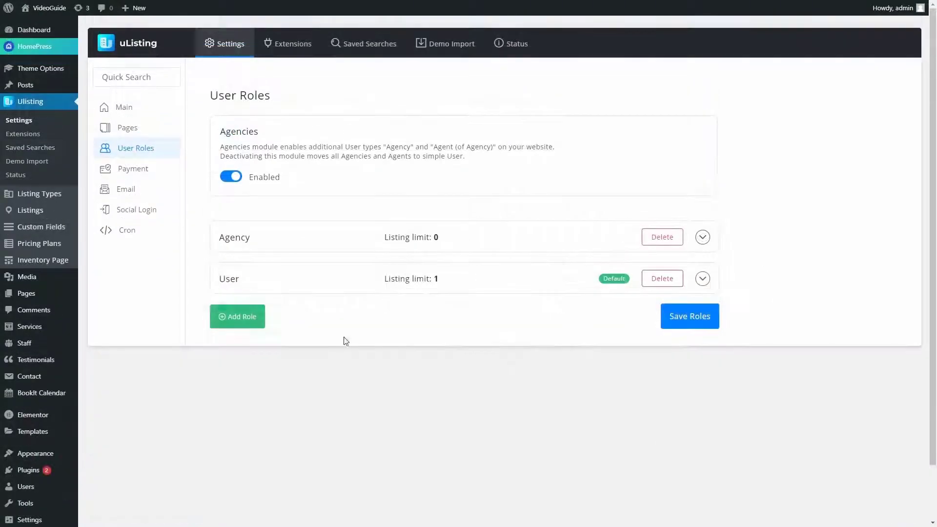
{"action": "left_click", "coordinate": [238, 317]}
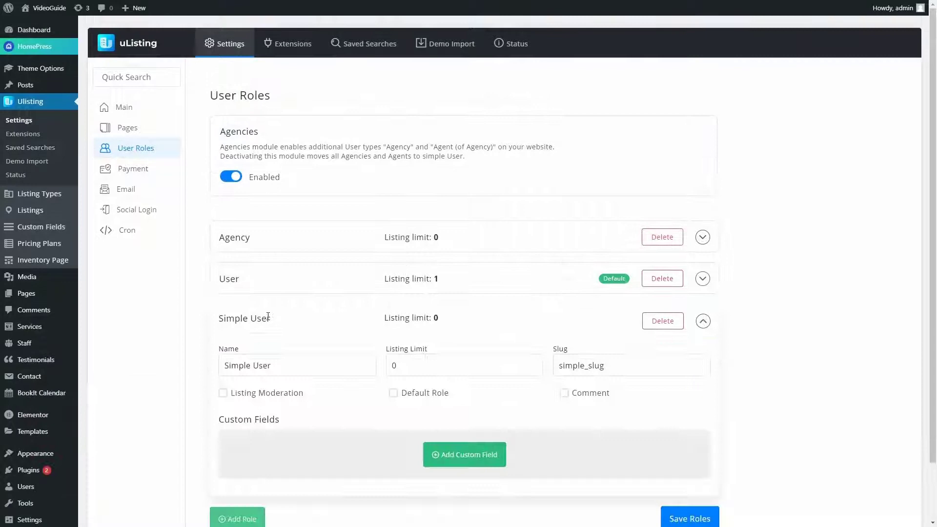
{"action": "triple_click", "coordinate": [358, 367]}
{"action": "scroll", "coordinate": [357, 367], "scroll_direction": "down", "scroll_amount": 1}
{"action": "type", "text": "Realtor"}
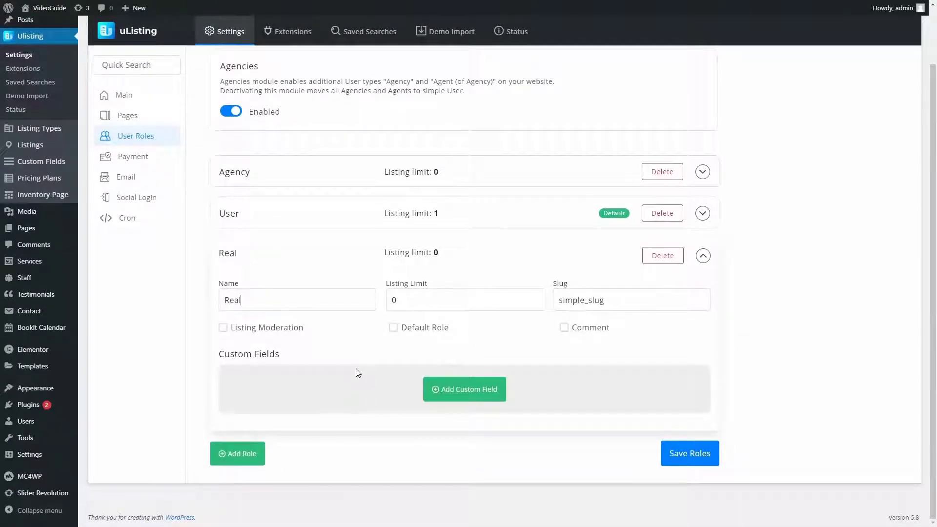
{"action": "double_click", "coordinate": [393, 300]}
{"action": "type", "text": "1"}
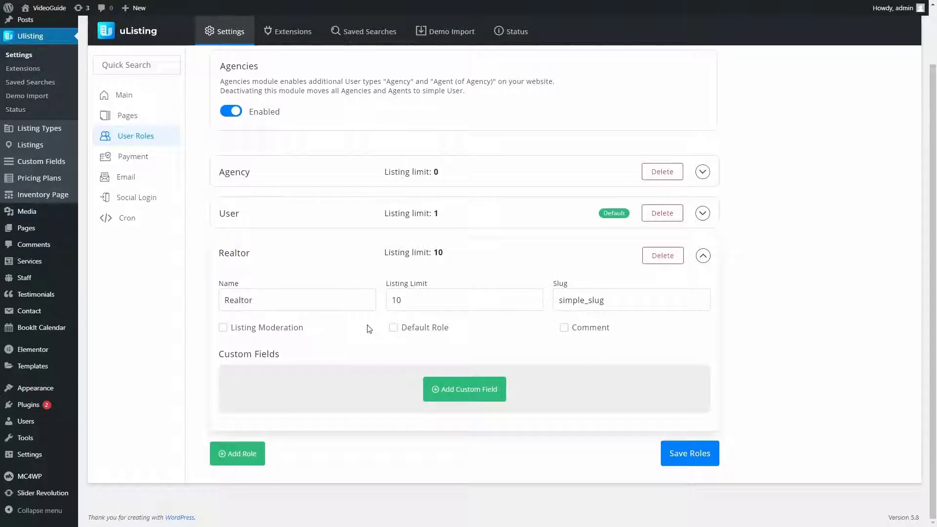
{"action": "left_click", "coordinate": [246, 328]}
- Add a custom field to the Realtor role, keeping Text as its field type
{"action": "left_click", "coordinate": [452, 393]}
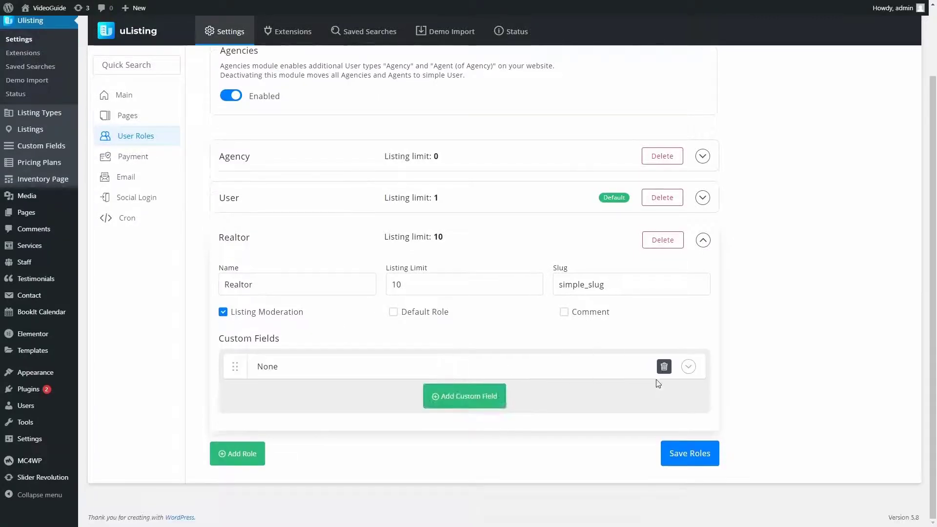
{"action": "left_click", "coordinate": [688, 368]}
{"action": "scroll", "coordinate": [456, 360], "scroll_direction": "down", "scroll_amount": 2}
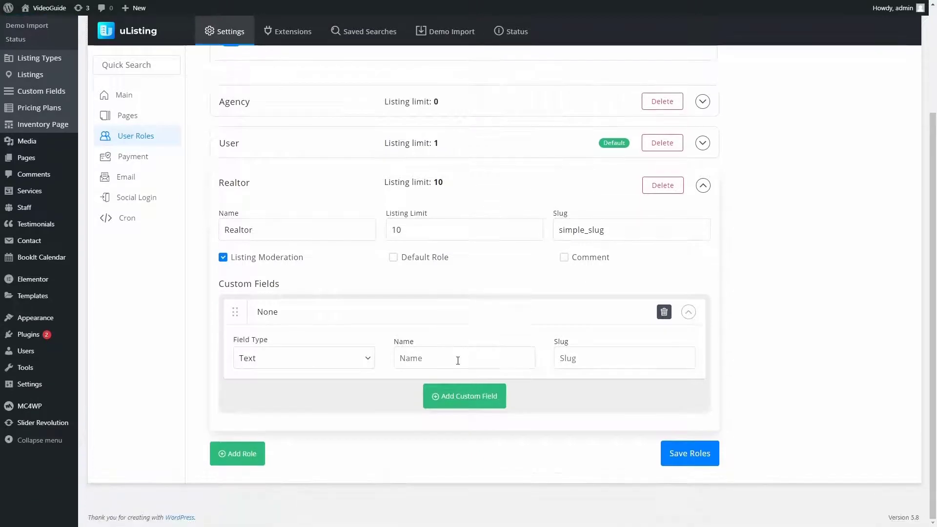
{"action": "left_click", "coordinate": [370, 362]}
{"action": "left_click", "coordinate": [370, 362]}
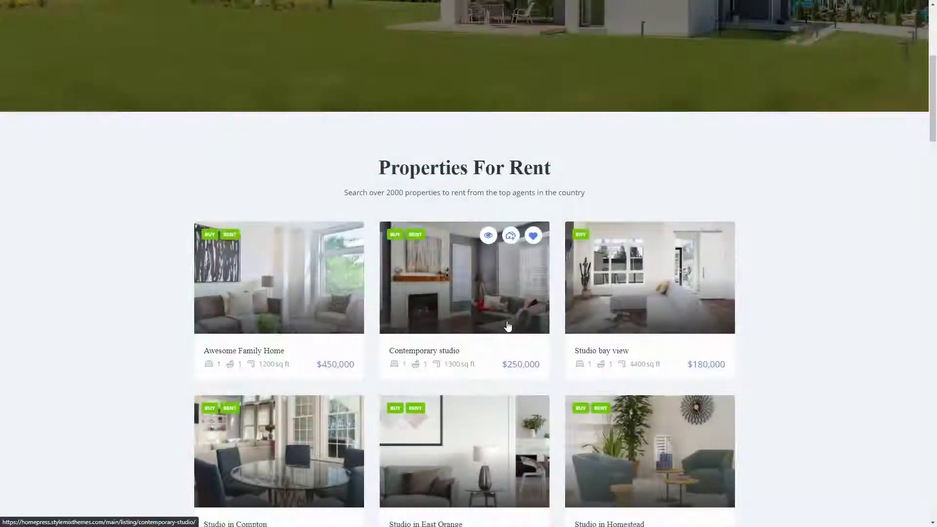
- Add Contemporary studio to the comparison and open the compare page from the header
{"action": "left_click", "coordinate": [513, 240]}
{"action": "scroll", "coordinate": [513, 240], "scroll_direction": "down", "scroll_amount": 4}
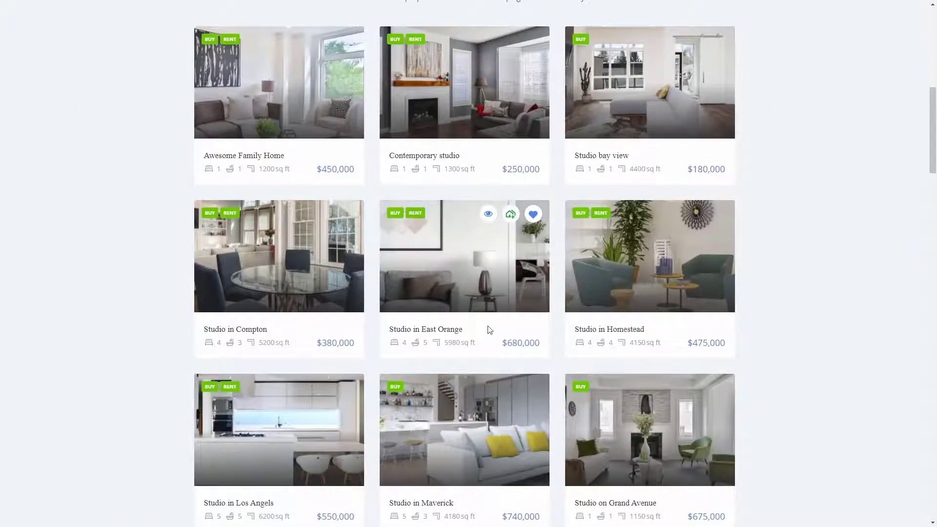
{"action": "scroll", "coordinate": [488, 324], "scroll_direction": "up", "scroll_amount": 4}
{"action": "scroll", "coordinate": [469, 319], "scroll_direction": "up", "scroll_amount": 6}
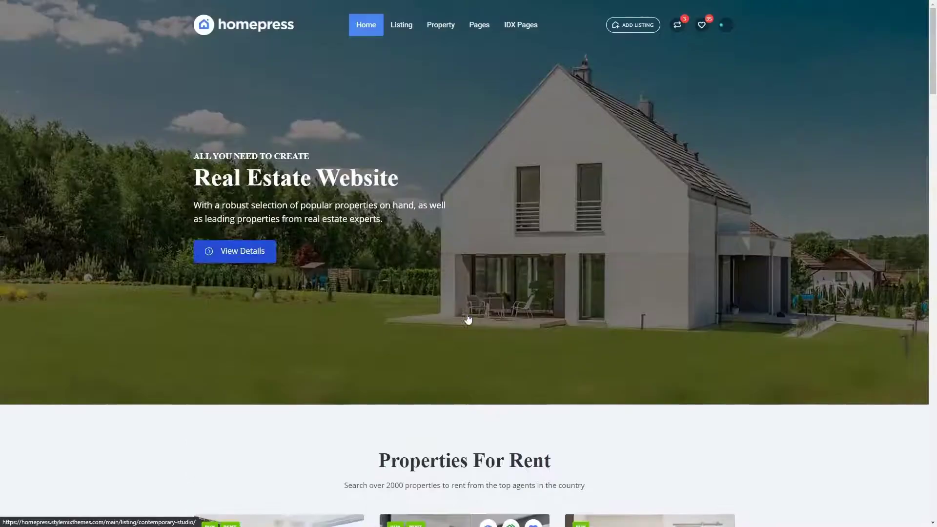
{"action": "left_click", "coordinate": [677, 26]}
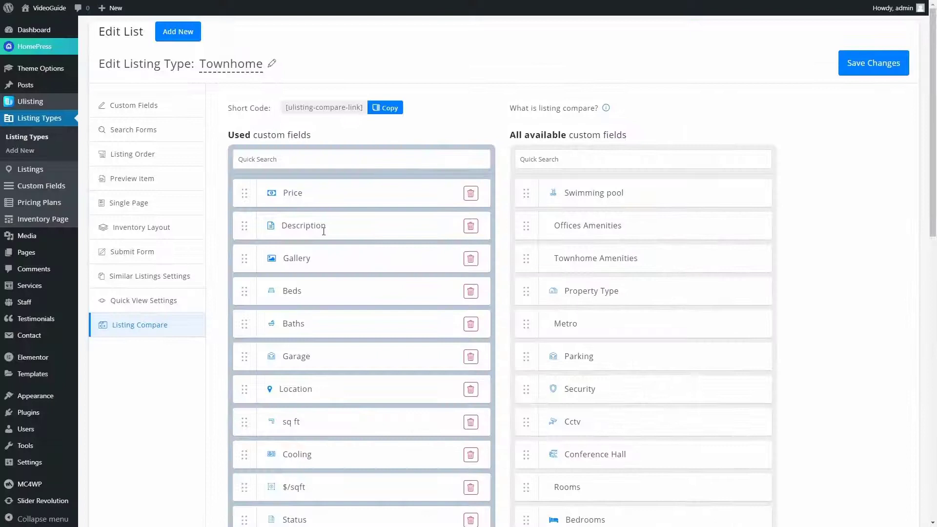
- Review Townhome's used compare fields and copy the Listing Compare shortcode
{"action": "scroll", "coordinate": [339, 264], "scroll_direction": "down", "scroll_amount": 3}
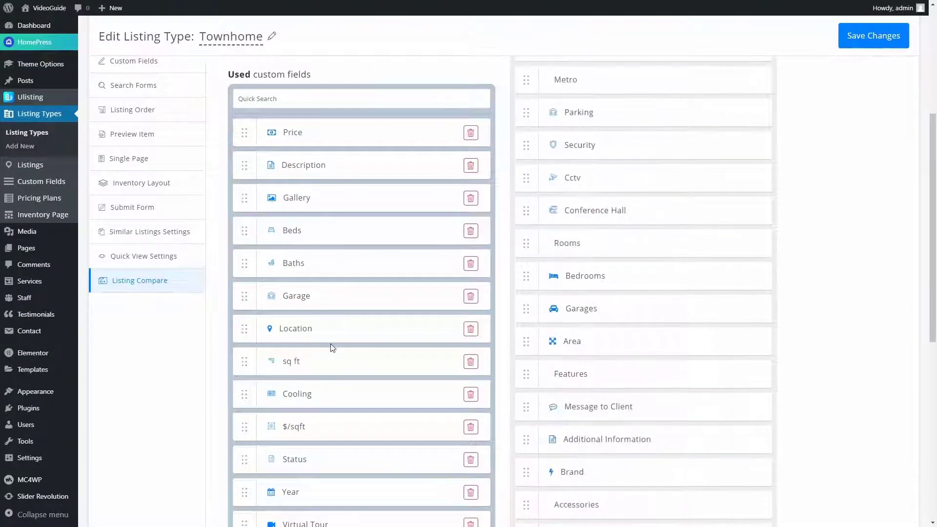
{"action": "scroll", "coordinate": [331, 347], "scroll_direction": "down", "scroll_amount": 2}
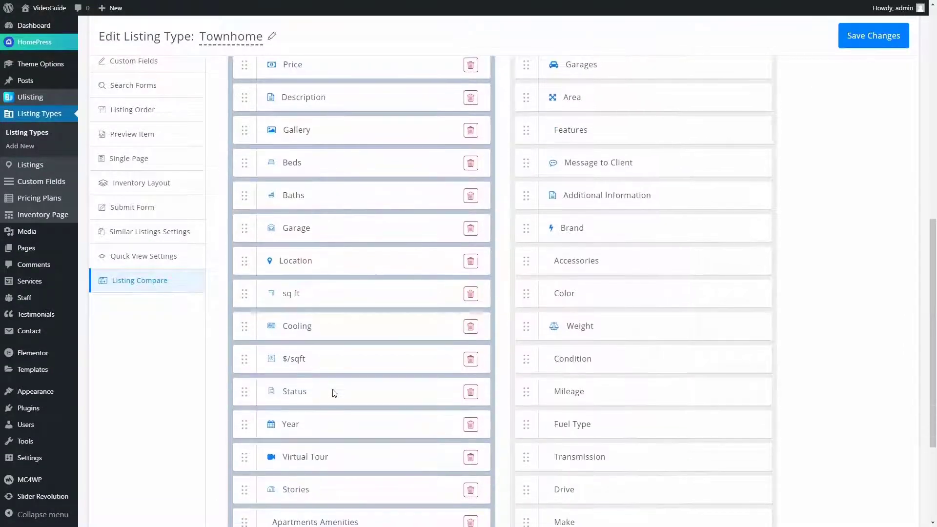
{"action": "scroll", "coordinate": [335, 393], "scroll_direction": "down", "scroll_amount": 3}
{"action": "scroll", "coordinate": [332, 393], "scroll_direction": "up", "scroll_amount": 5}
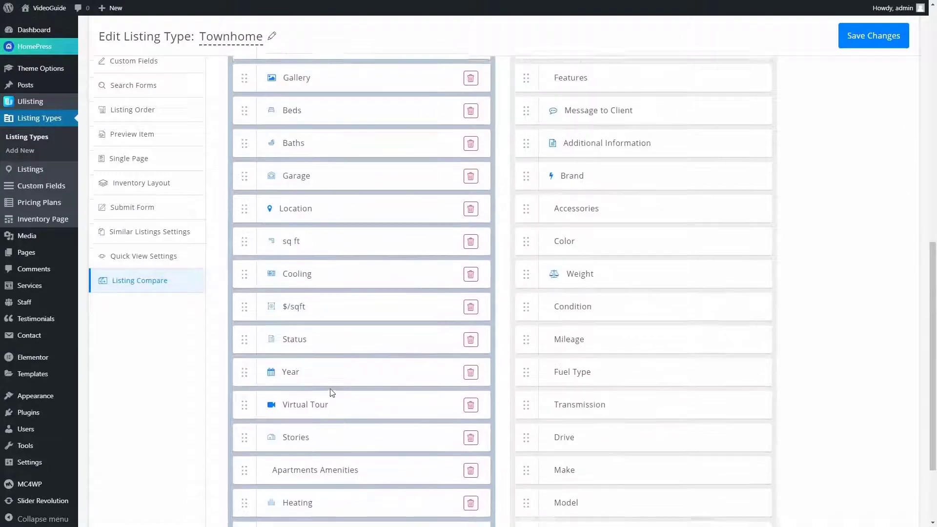
{"action": "scroll", "coordinate": [331, 393], "scroll_direction": "up", "scroll_amount": 2}
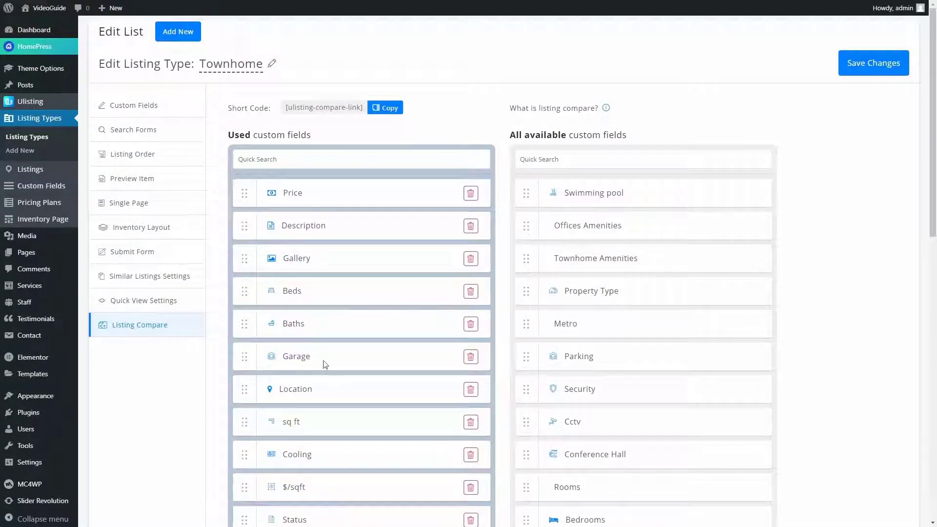
{"action": "left_click", "coordinate": [393, 111]}
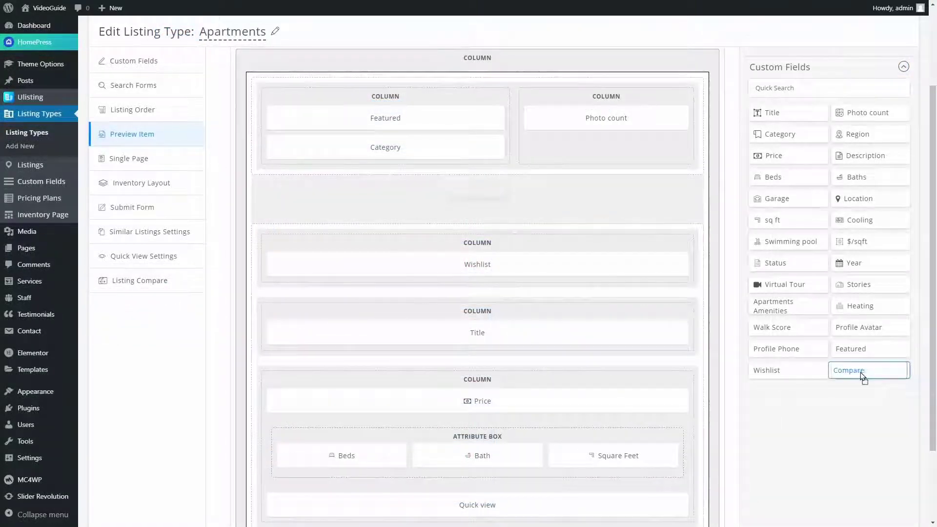
- Place Compare above Wishlist in Preview Item and below Profile Form on Single Page
{"action": "left_click_drag", "start_coordinate": [863, 377], "coordinate": [532, 263]}
{"action": "scroll", "coordinate": [702, 326], "scroll_direction": "up", "scroll_amount": 1}
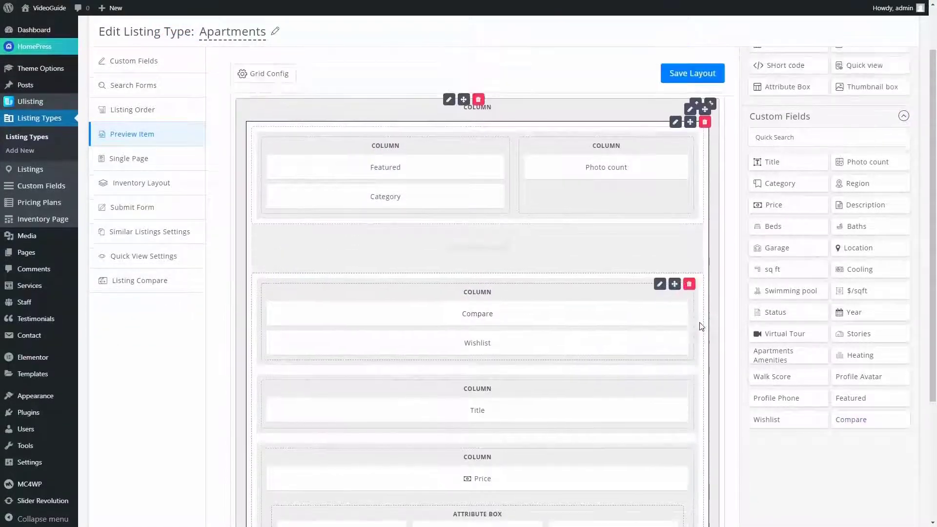
{"action": "scroll", "coordinate": [701, 326], "scroll_direction": "up", "scroll_amount": 3}
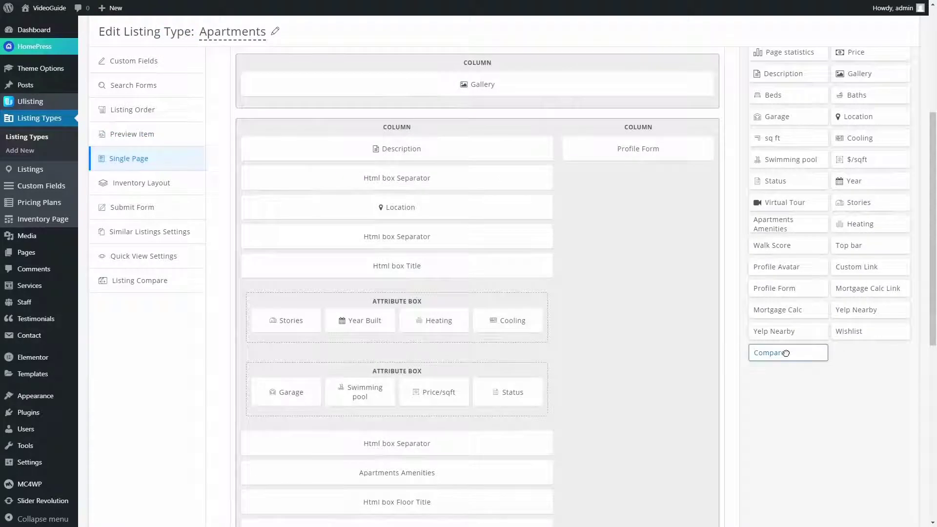
{"action": "left_click_drag", "start_coordinate": [785, 353], "coordinate": [607, 289]}
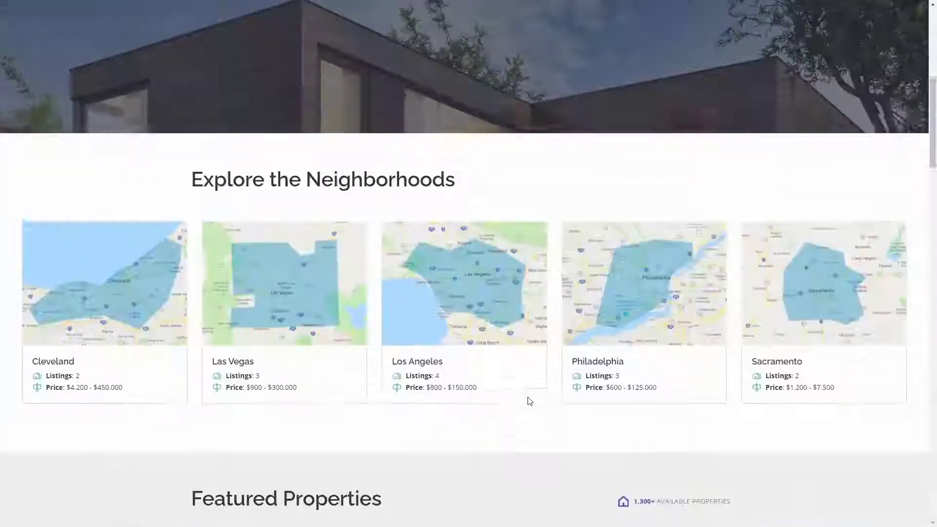
{"action": "scroll", "coordinate": [530, 402], "scroll_direction": "down", "scroll_amount": 8}
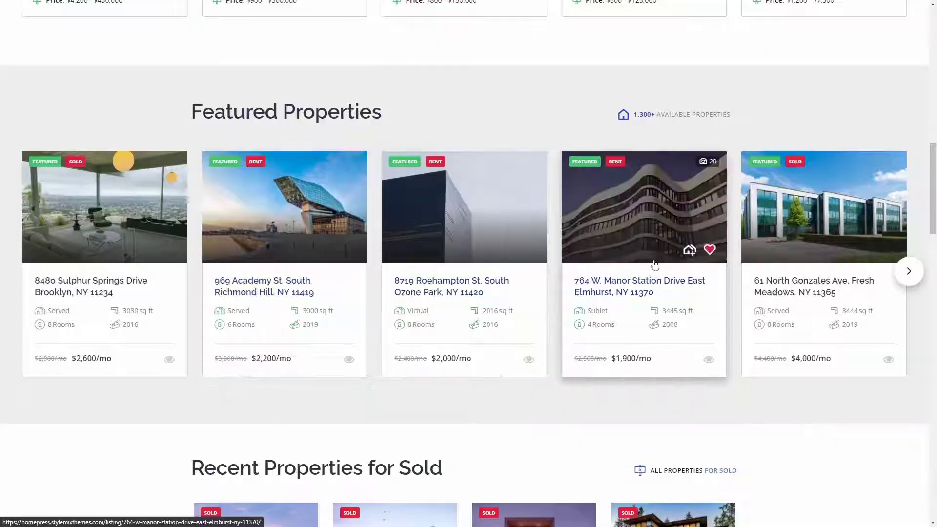
- Open the wishlist from the header heart menu and save Awesome family Apartment to it
{"action": "scroll", "coordinate": [648, 275], "scroll_direction": "up", "scroll_amount": 15}
{"action": "mouse_move", "coordinate": [701, 31]}
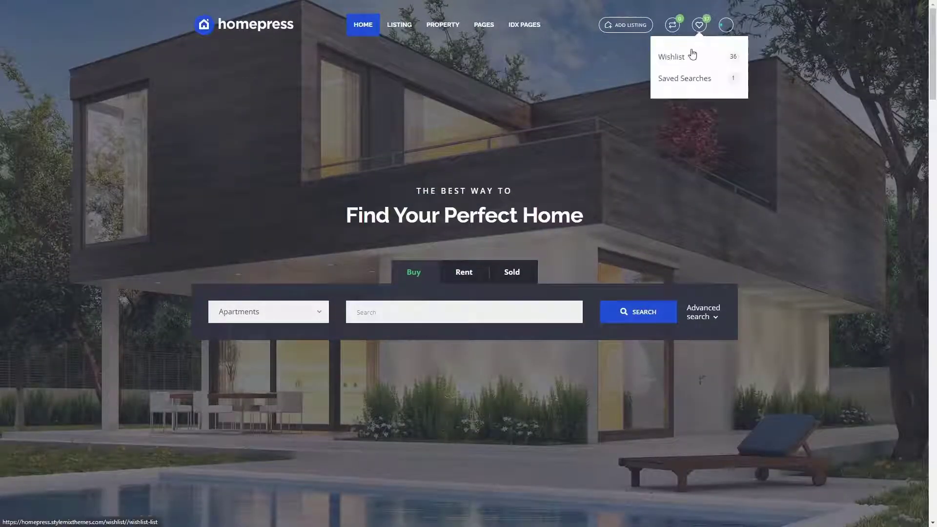
{"action": "left_click", "coordinate": [672, 57]}
{"action": "scroll", "coordinate": [772, 245], "scroll_direction": "down", "scroll_amount": 20}
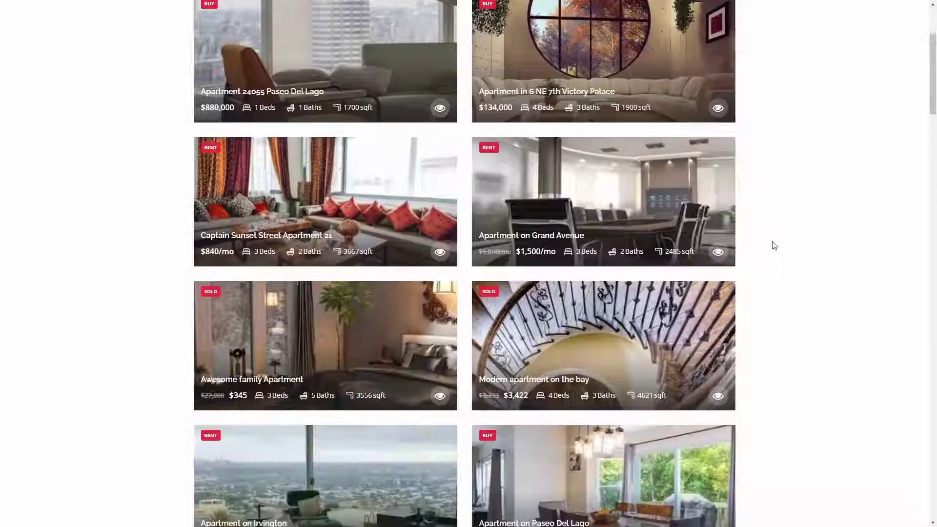
{"action": "scroll", "coordinate": [779, 274], "scroll_direction": "down", "scroll_amount": 7}
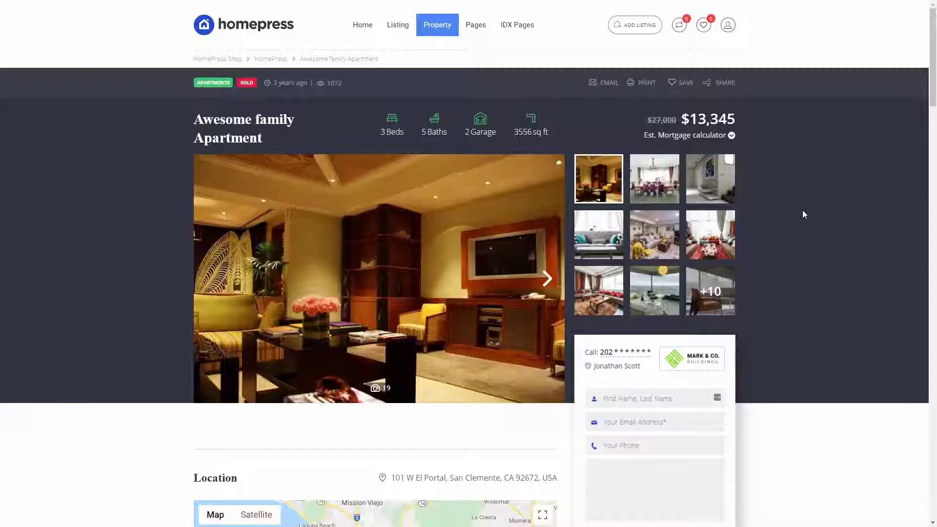
{"action": "left_click", "coordinate": [677, 87]}
{"action": "mouse_move", "coordinate": [703, 27]}
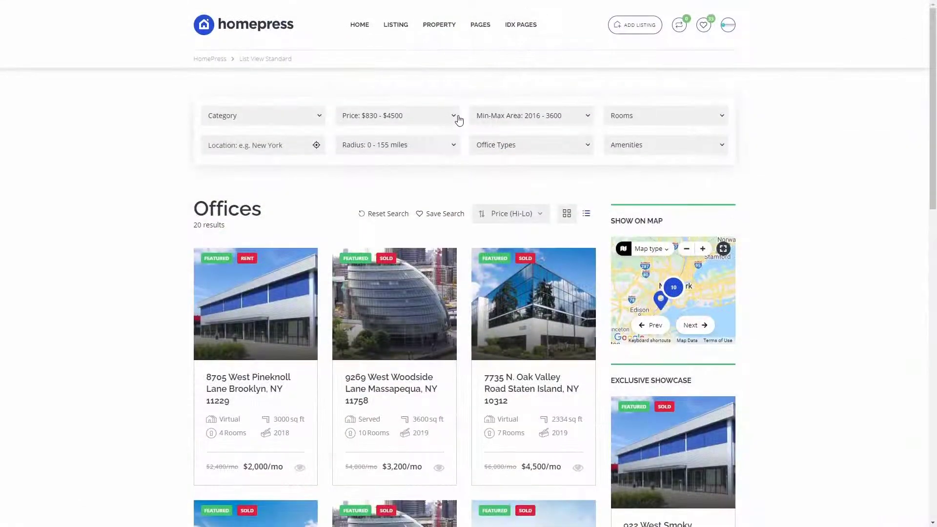
- Filter Offices to $830–$4011, 2016–3194 sq ft and 4 rooms, then save the search
{"action": "left_click", "coordinate": [456, 118]}
{"action": "left_click_drag", "start_coordinate": [445, 177], "coordinate": [433, 178]}
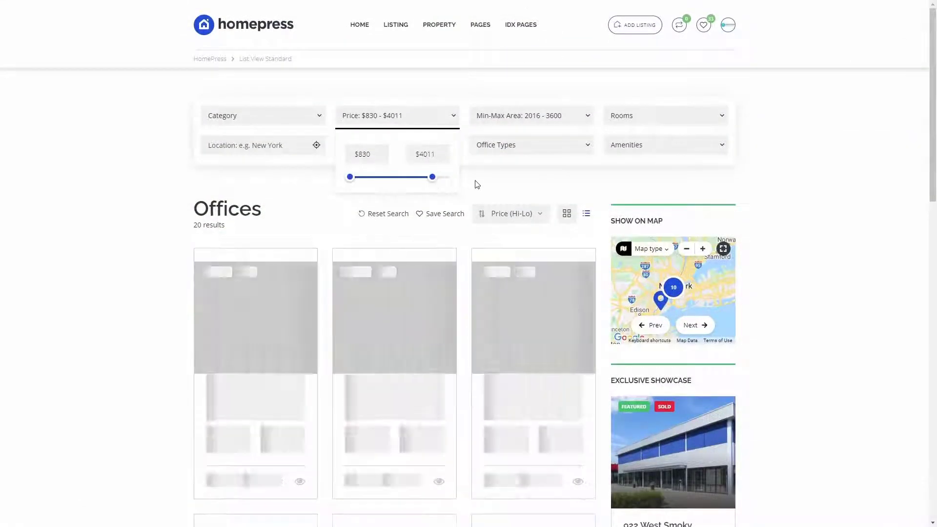
{"action": "left_click", "coordinate": [547, 121]}
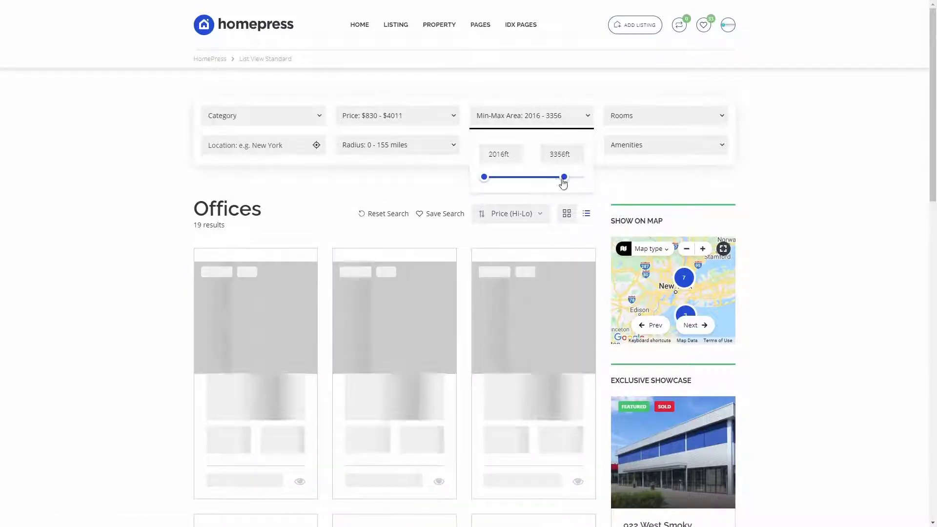
{"action": "left_click_drag", "start_coordinate": [564, 177], "coordinate": [555, 177]}
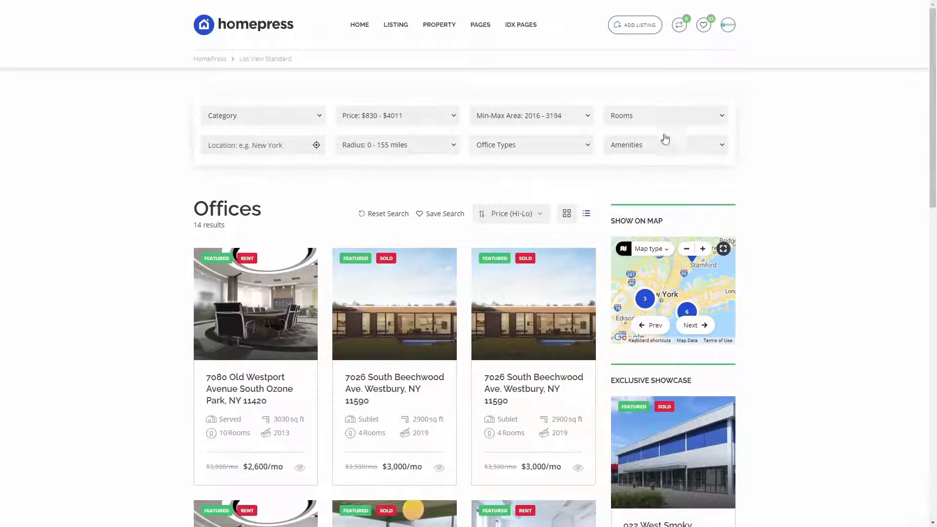
{"action": "left_click", "coordinate": [669, 122]}
{"action": "left_click", "coordinate": [618, 161]}
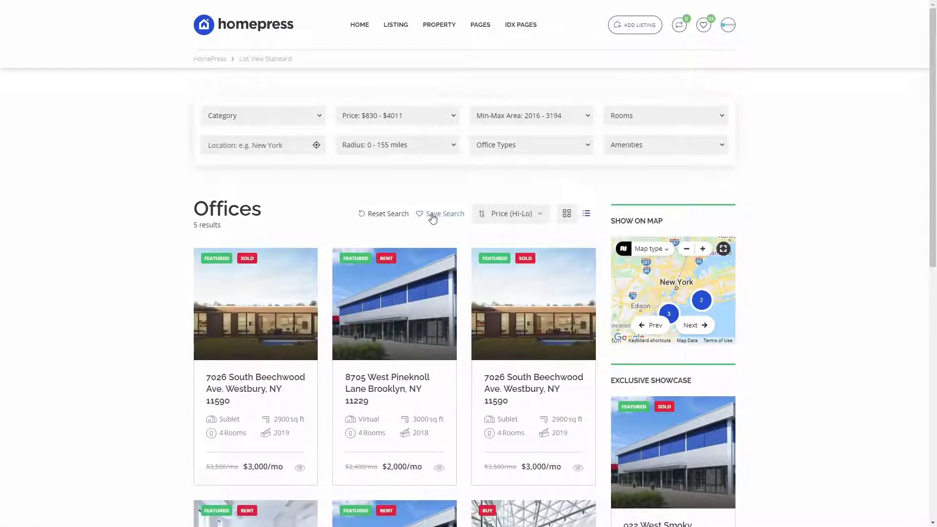
{"action": "left_click", "coordinate": [432, 218]}
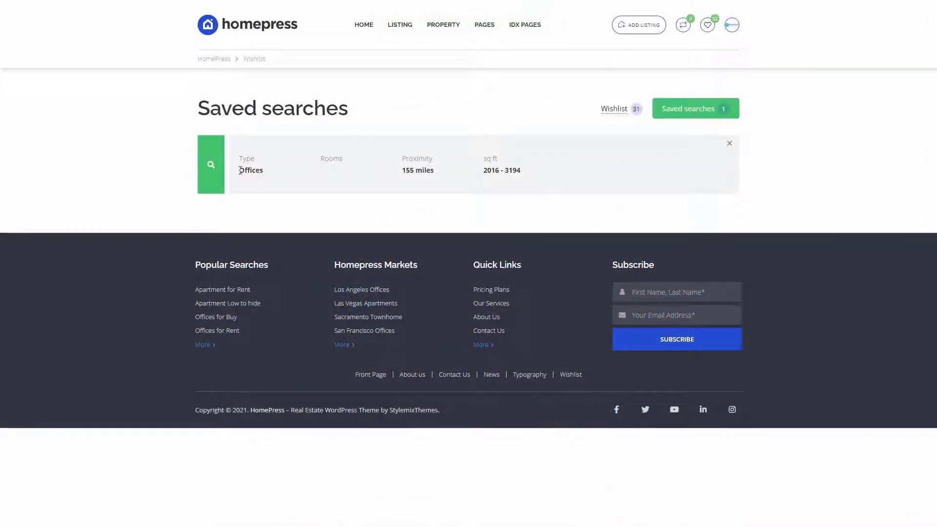
- Rerun the saved Offices search and view the My searches list from the account menu
{"action": "left_click", "coordinate": [210, 164]}
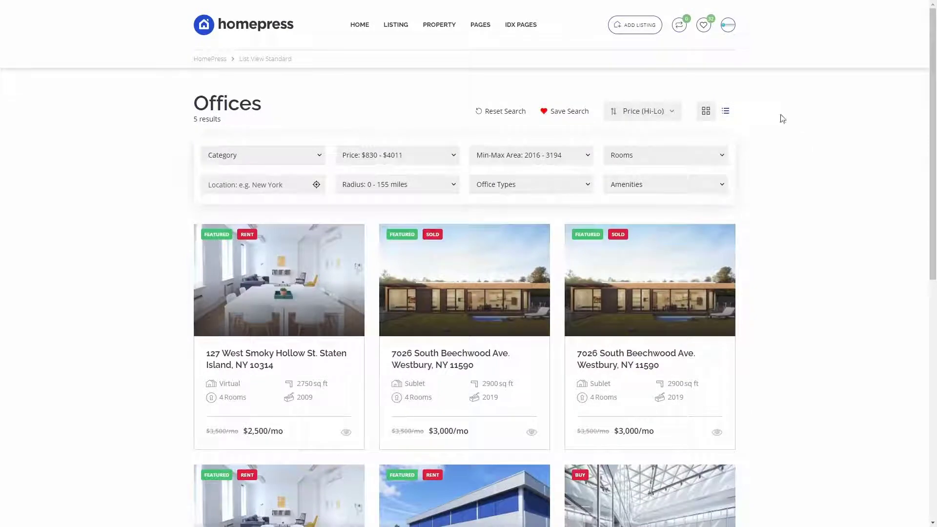
{"action": "mouse_move", "coordinate": [730, 30]}
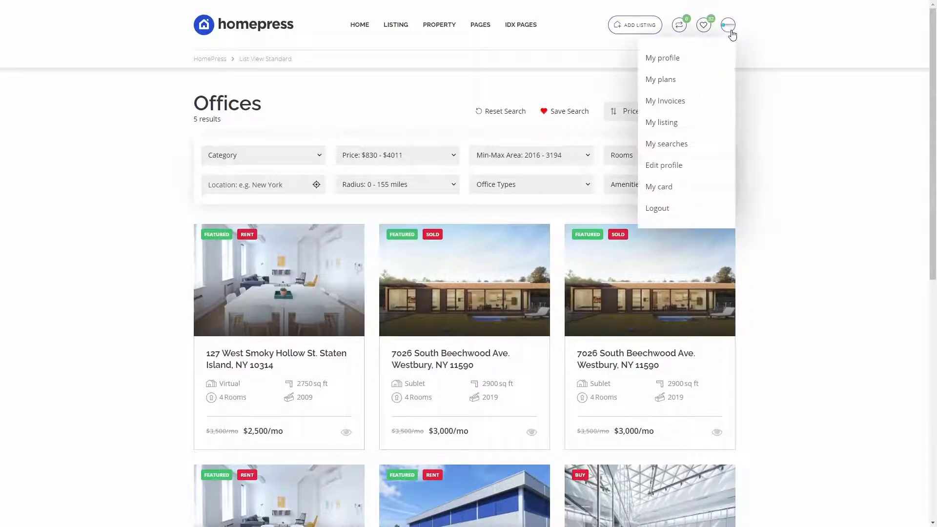
{"action": "left_click", "coordinate": [686, 145]}
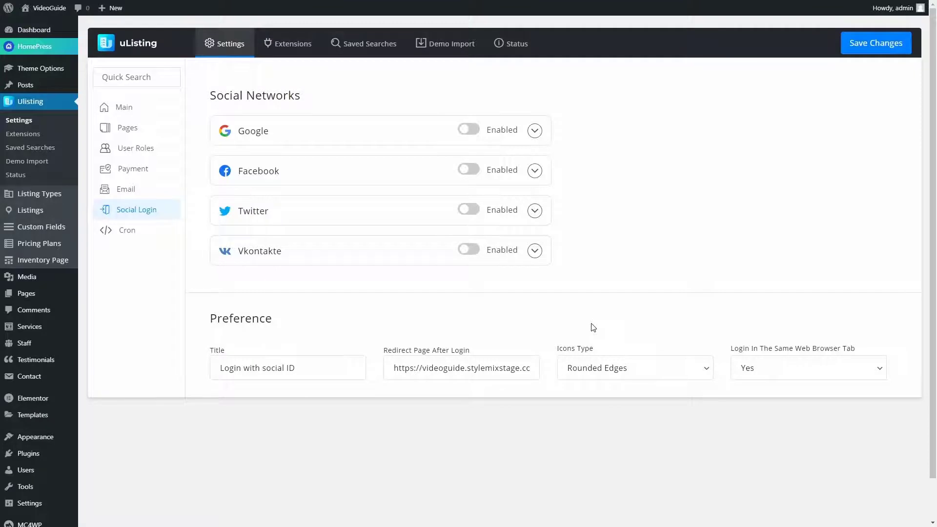
- Switch on the Enabled toggles for Google and Facebook, then expand the Twitter settings
{"action": "left_click", "coordinate": [535, 130]}
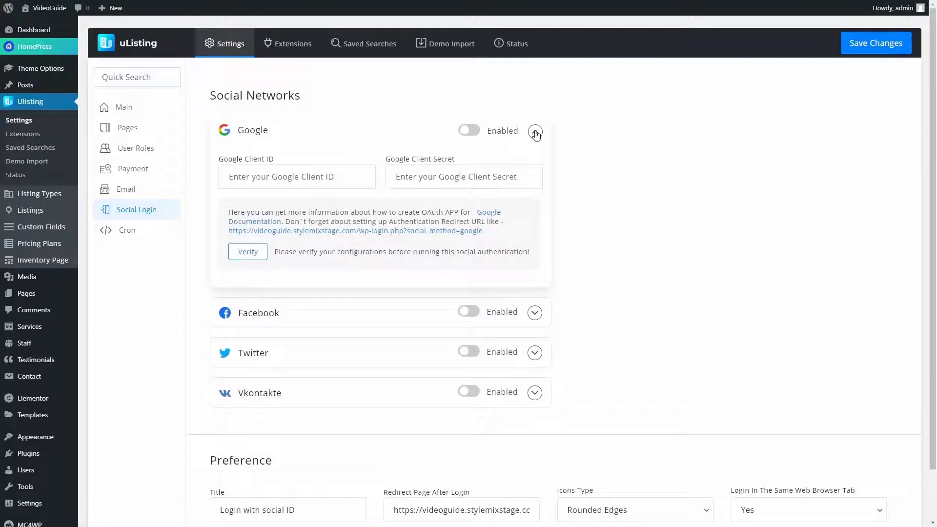
{"action": "left_click", "coordinate": [474, 130]}
{"action": "left_click", "coordinate": [534, 314]}
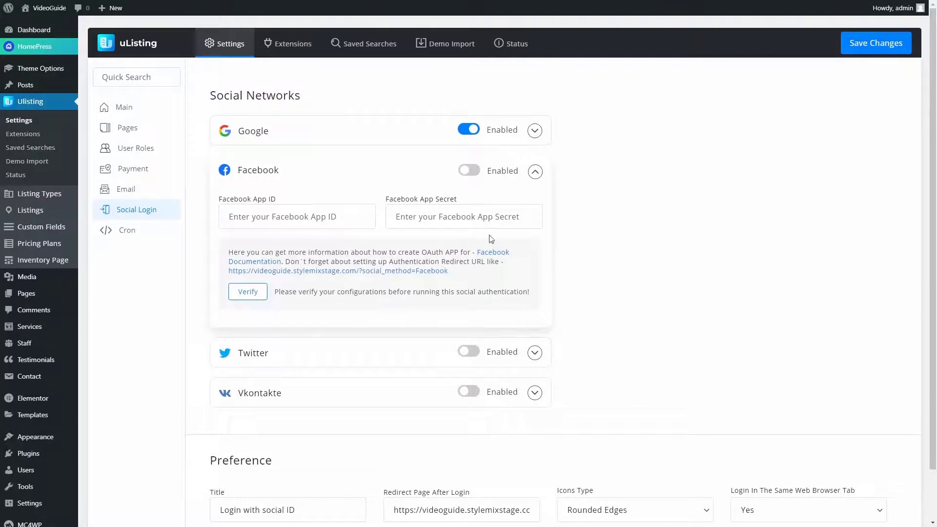
{"action": "left_click", "coordinate": [471, 171]}
{"action": "left_click", "coordinate": [535, 352]}
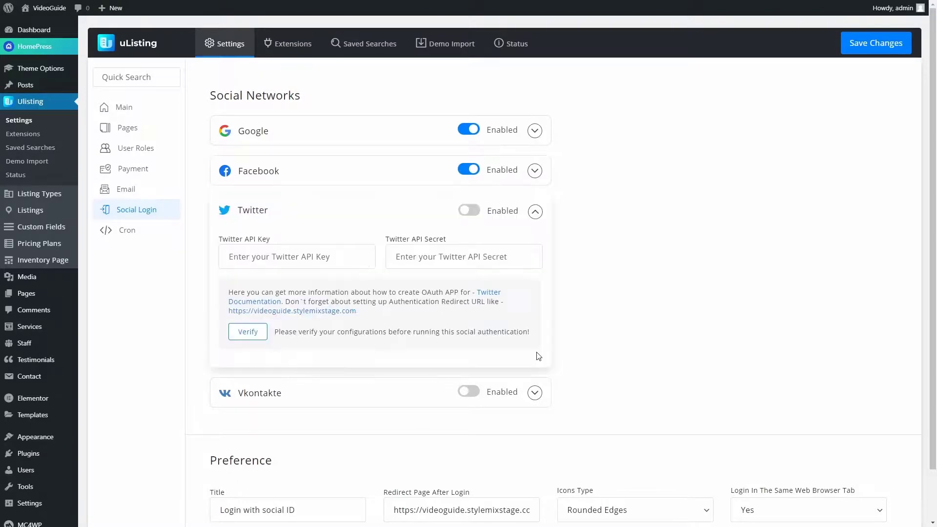